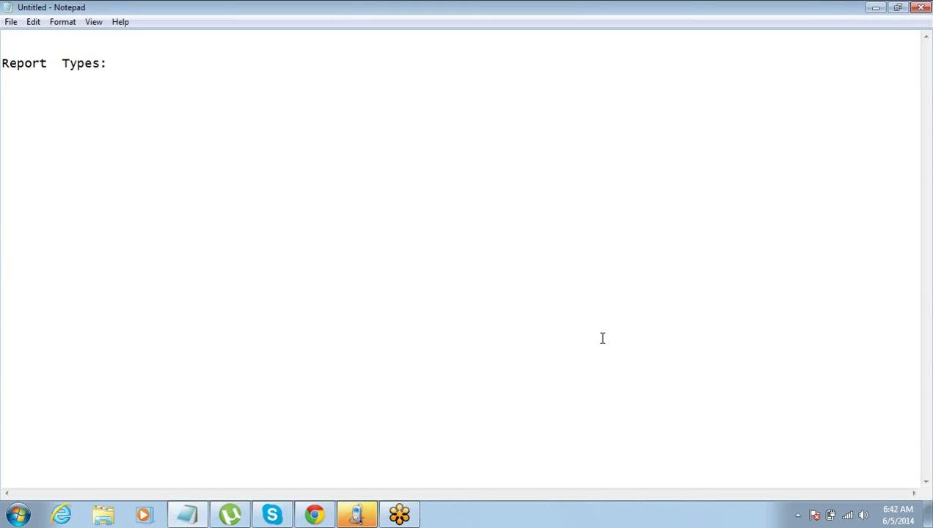
Step: Switch to Salesforce in Chrome, dismiss the password-saving offer, and start a new report from Reports
left_click(313, 515)
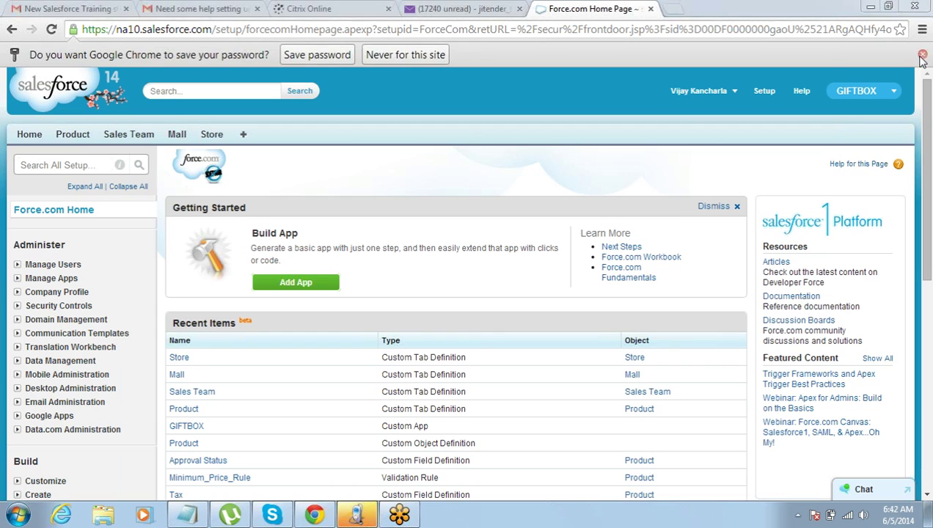
left_click(922, 56)
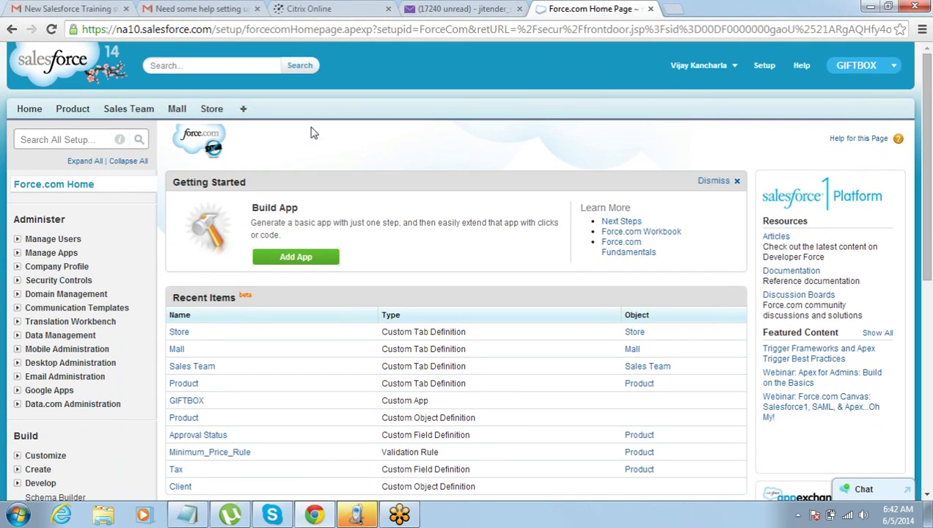
left_click(243, 111)
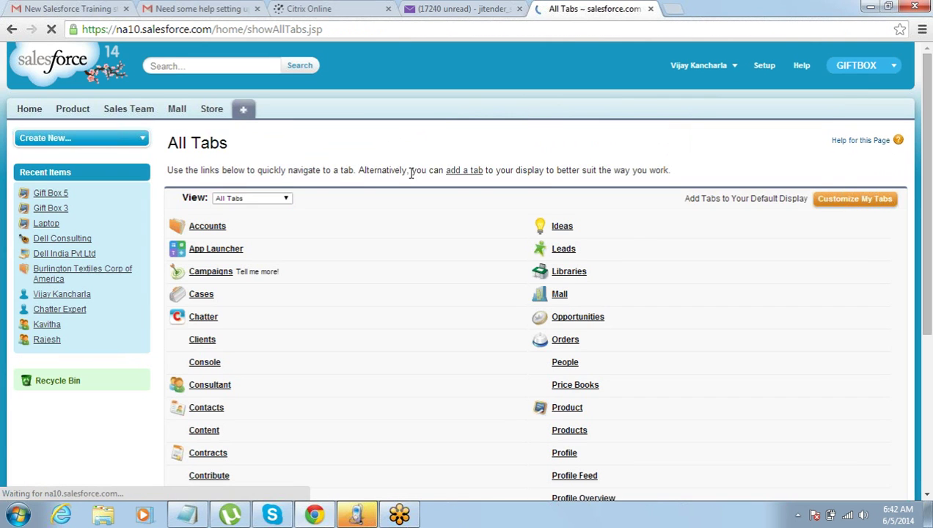
left_click_drag(928, 291, 930, 393)
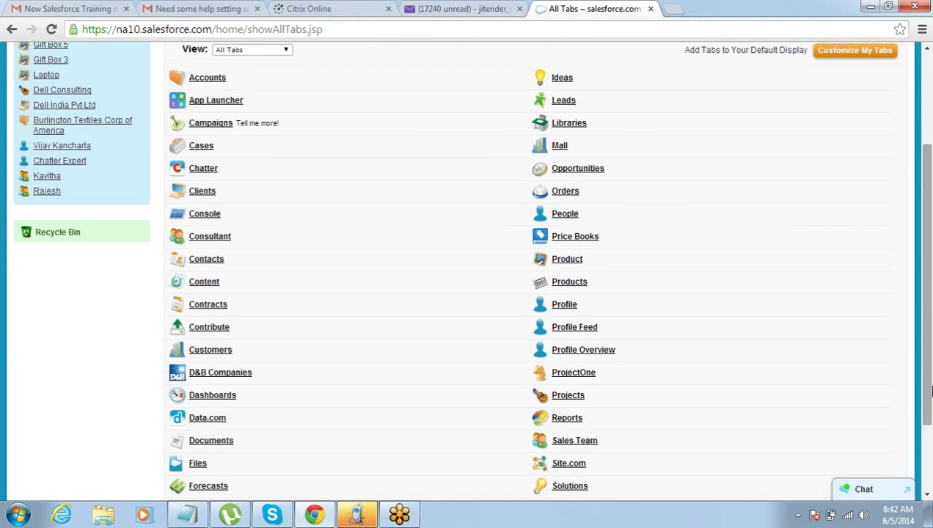
left_click_drag(930, 392, 930, 409)
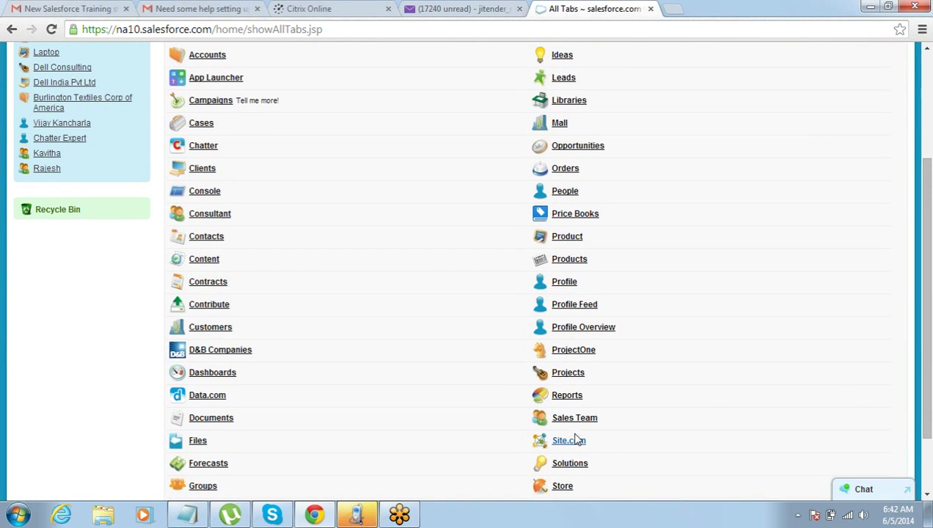
left_click(575, 401)
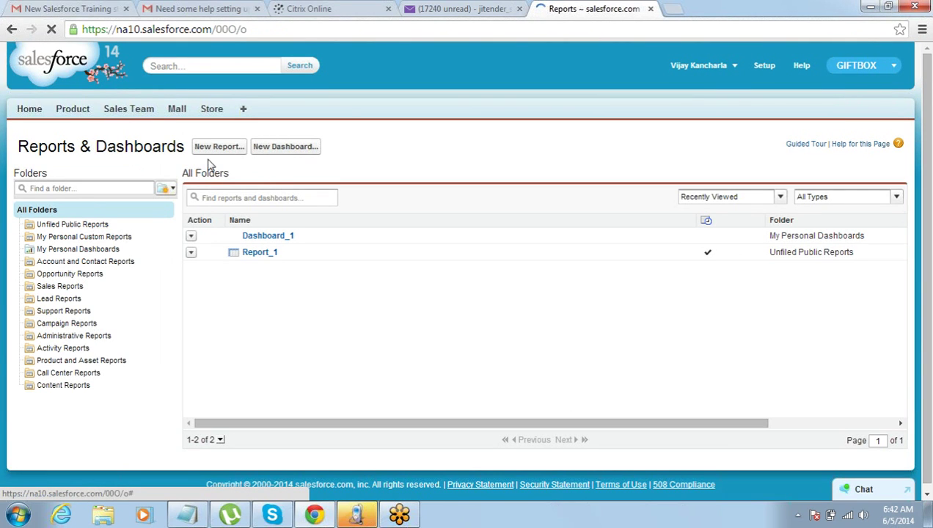
left_click(208, 151)
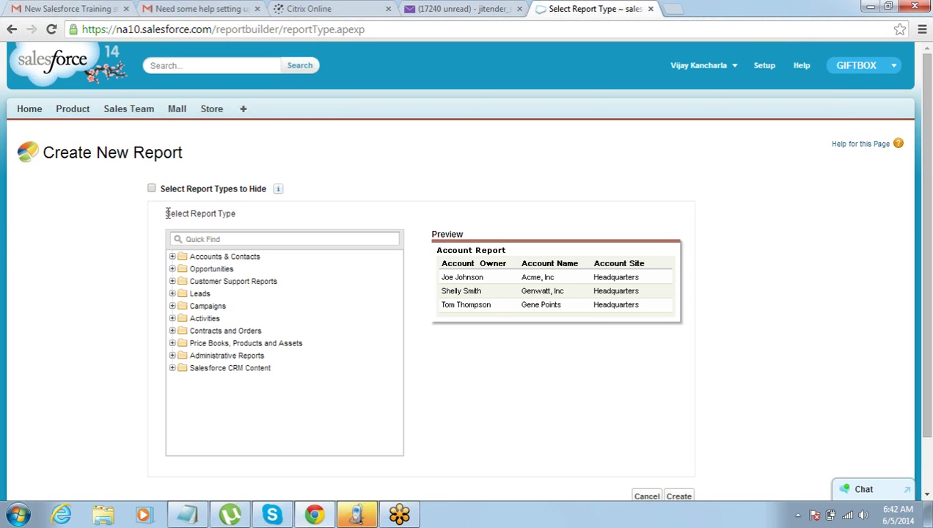
Step: Examine the standard report types in the Accounts & Contacts and Opportunities categories
left_click_drag(165, 213, 238, 213)
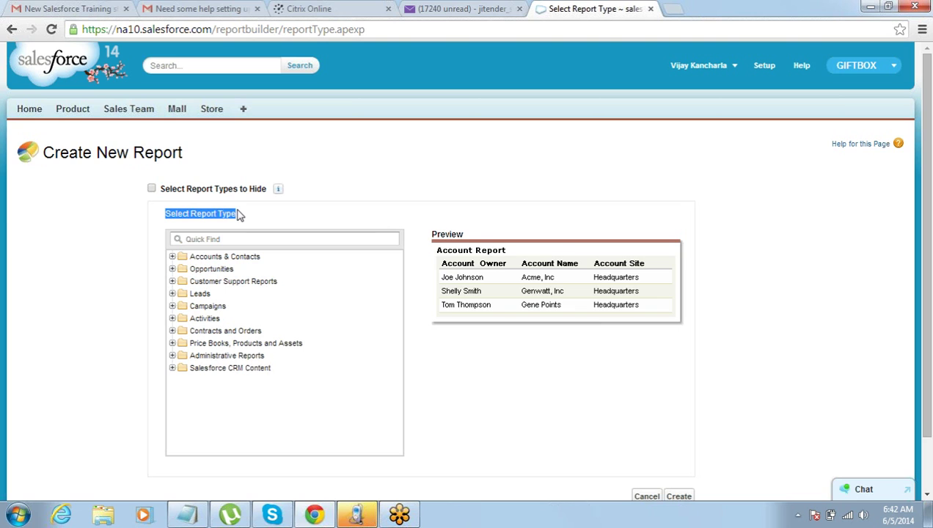
left_click(173, 257)
left_click(173, 257)
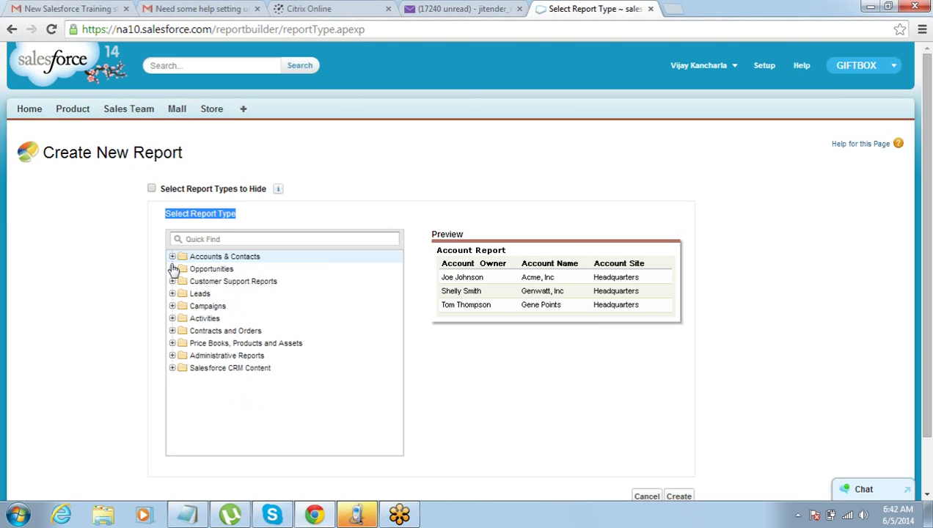
left_click(173, 269)
left_click(173, 269)
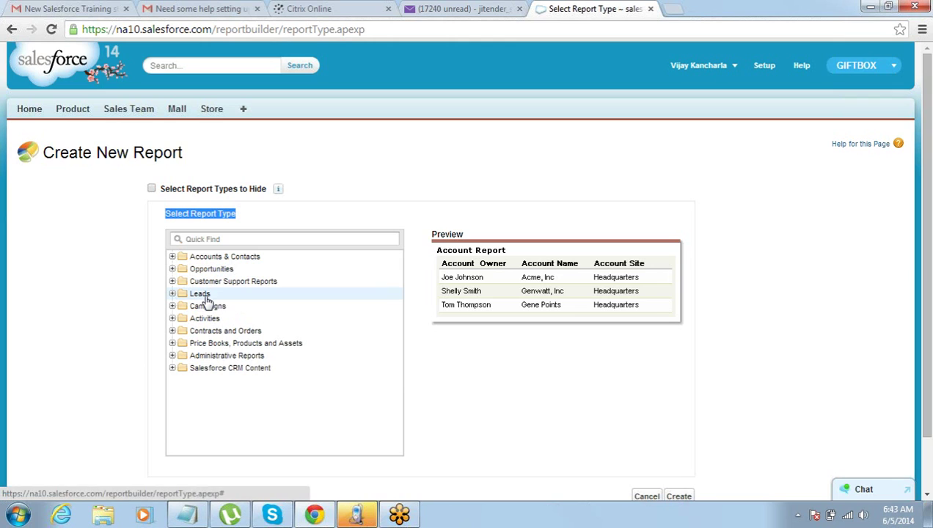
left_click(173, 257)
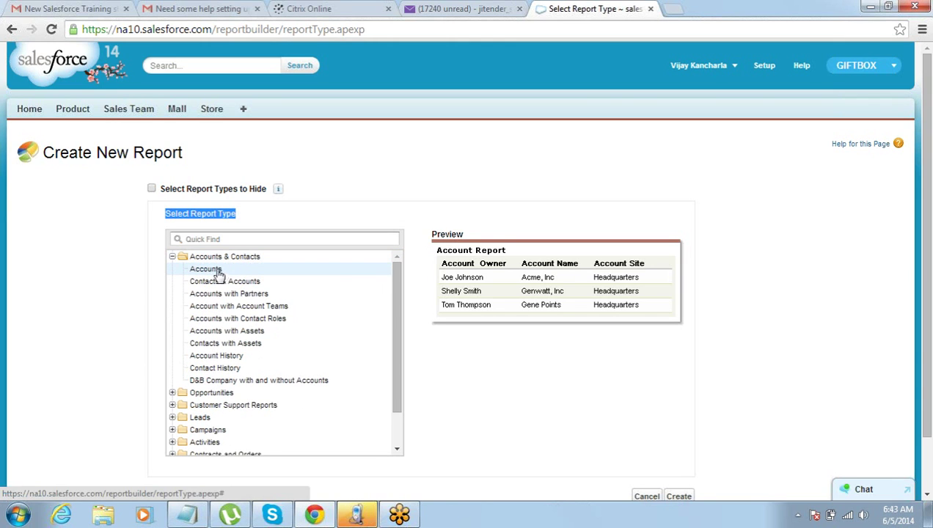
left_click(172, 256)
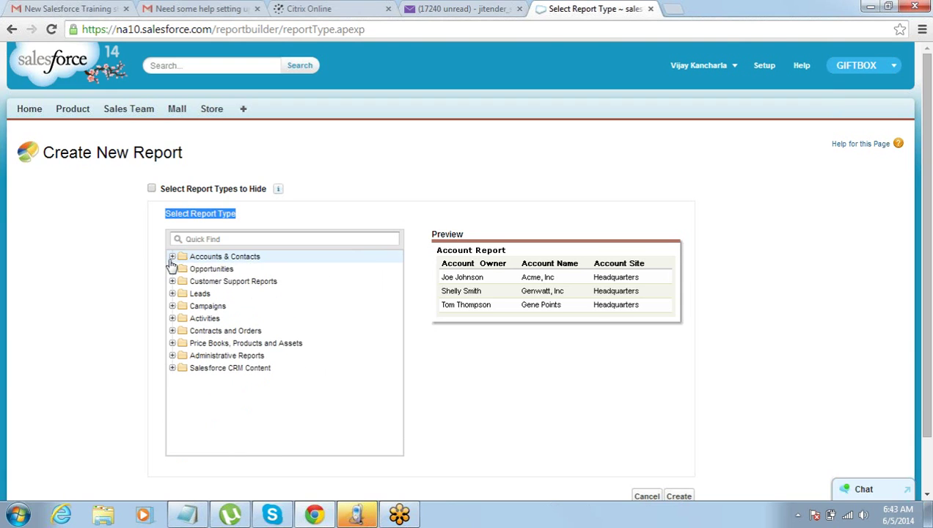
left_click(173, 269)
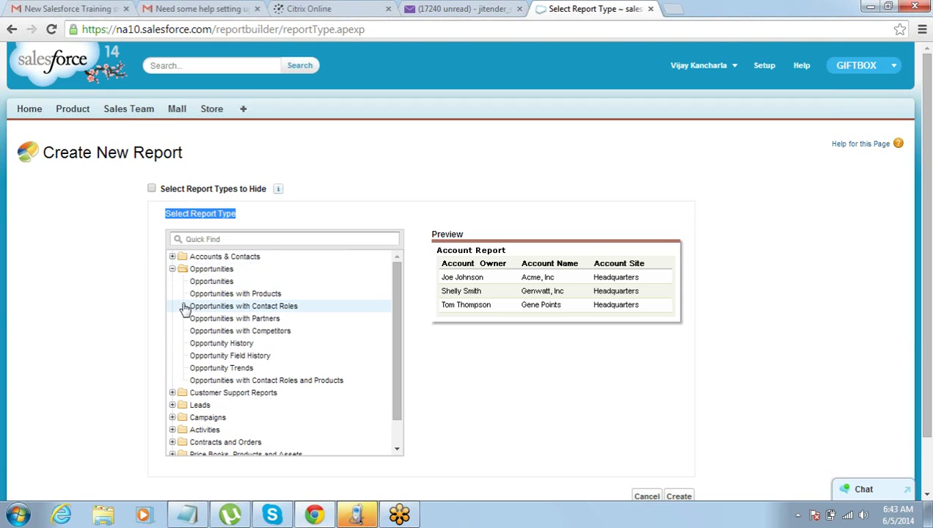
left_click(173, 269)
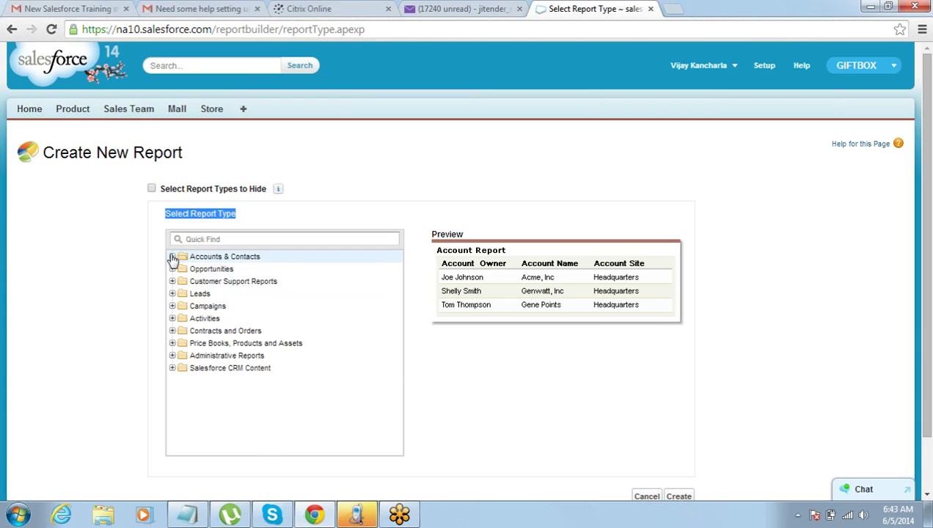
left_click(173, 256)
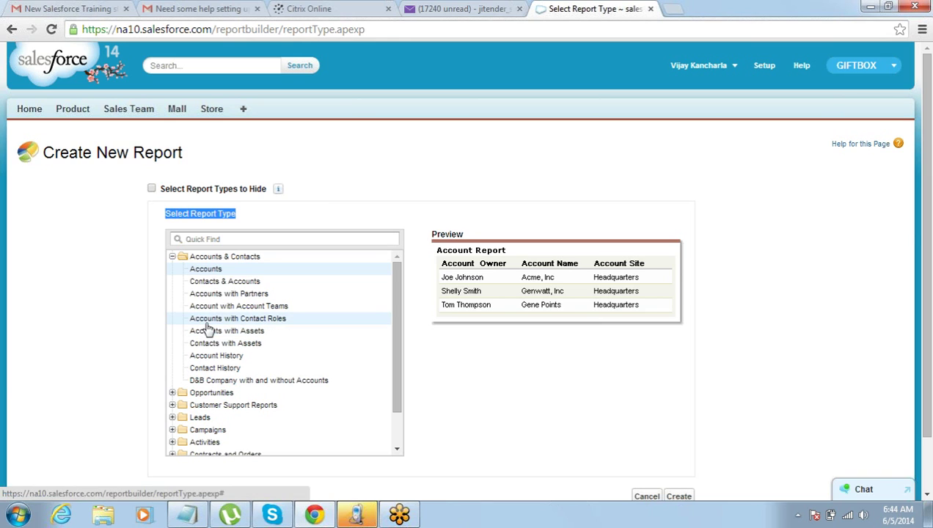
left_click(172, 257)
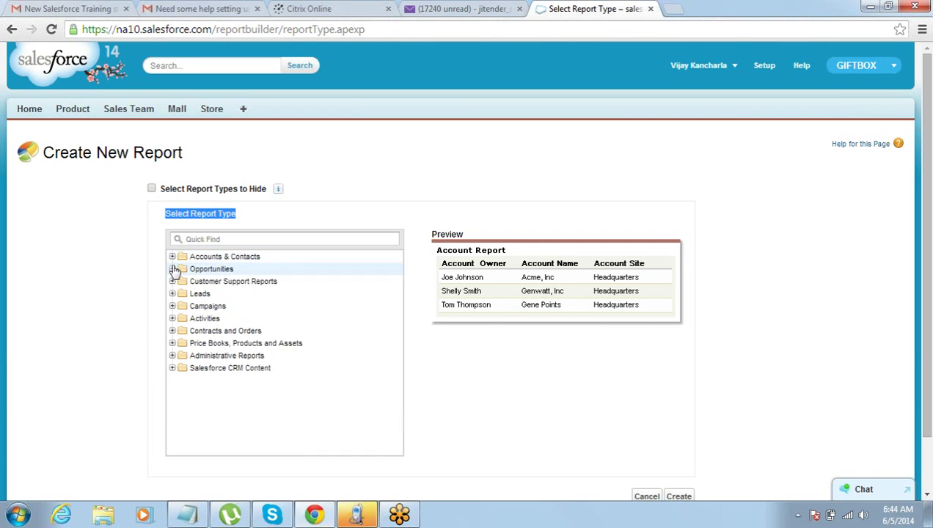
left_click(172, 269)
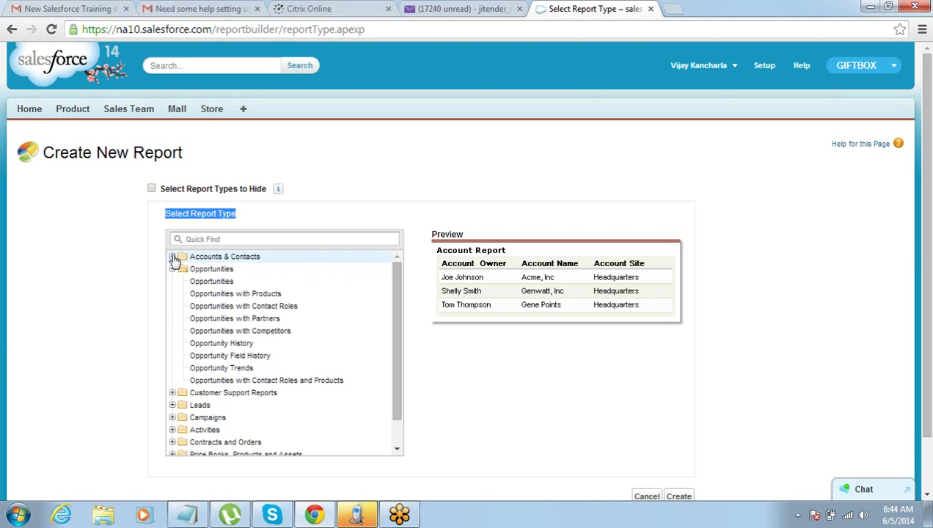
left_click(172, 256)
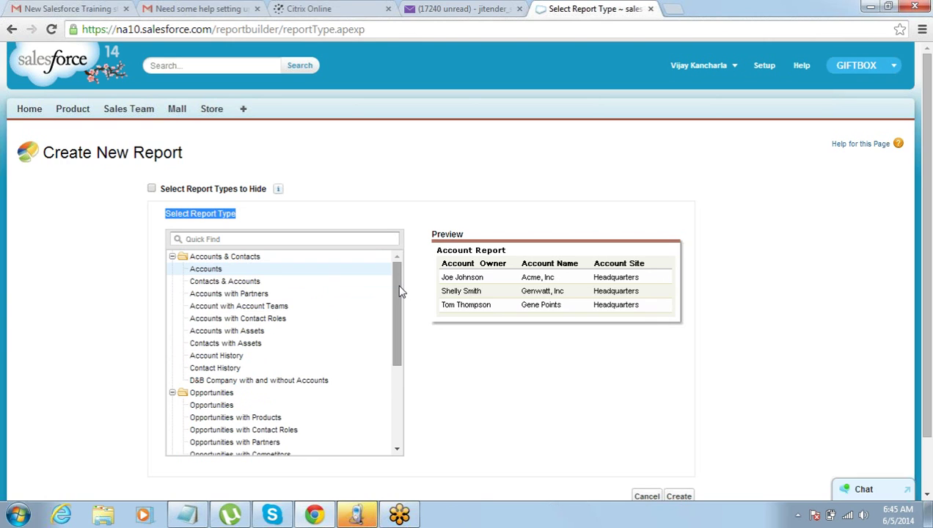
Step: Look through the whole report type list down to the Salesforce CRM Content category and back
left_click_drag(400, 291, 395, 271)
left_click_drag(396, 271, 399, 293)
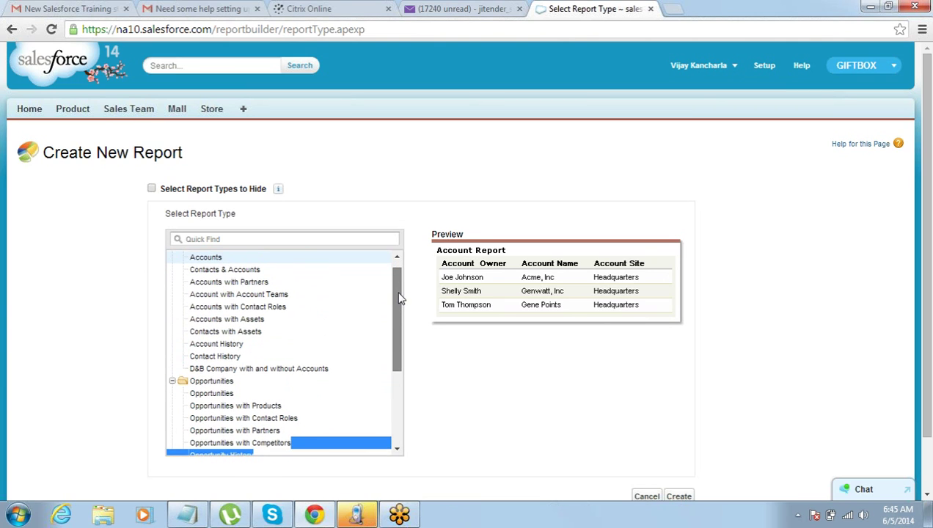
scroll(400, 293, "up", 1)
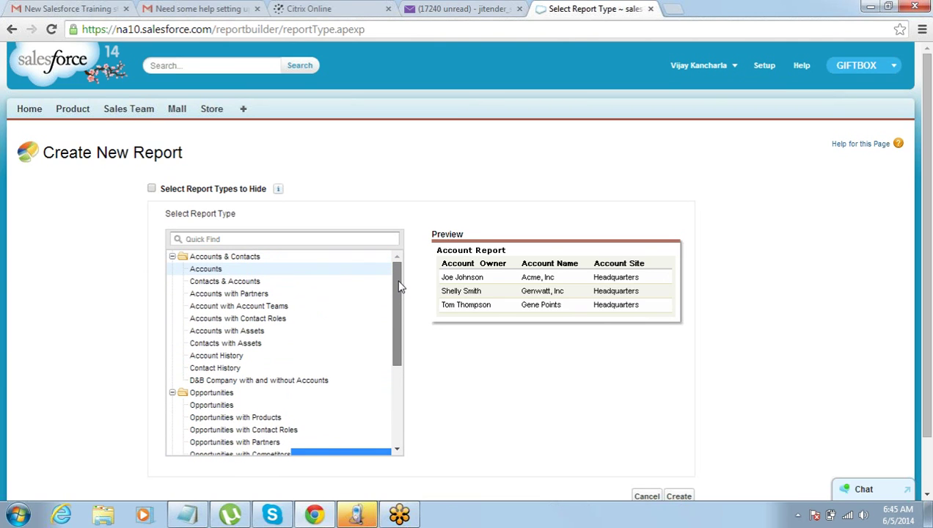
left_click_drag(400, 286, 400, 381)
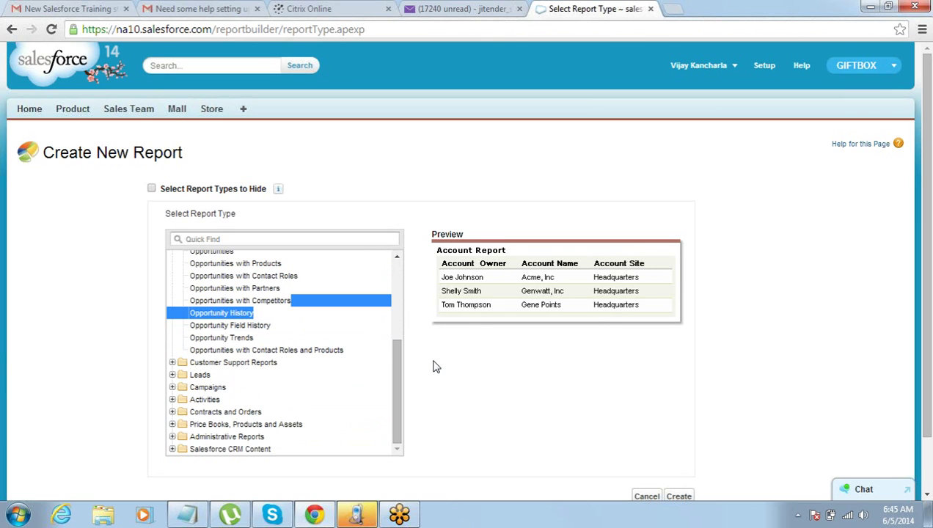
left_click_drag(394, 370, 393, 292)
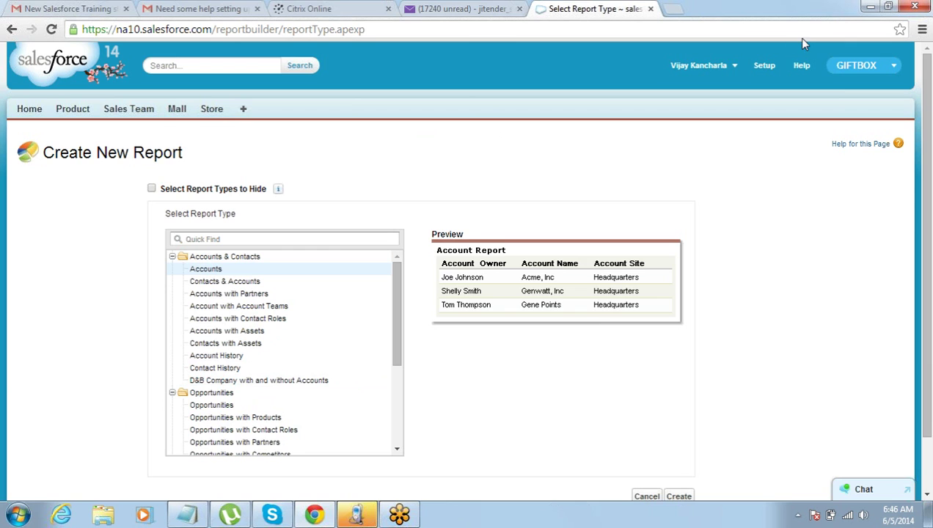
Step: Open the Report Types page among the Create items in Salesforce Setup
left_click(763, 67)
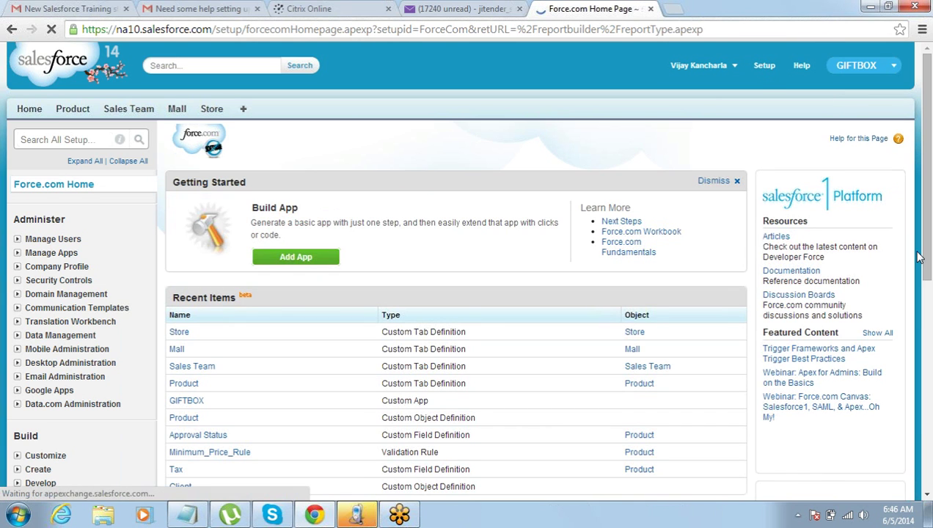
left_click_drag(925, 68, 926, 92)
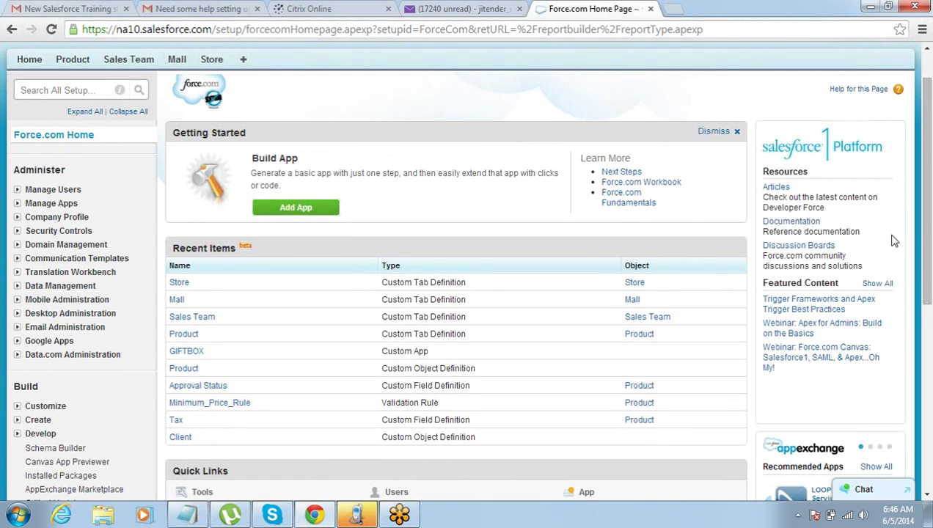
left_click_drag(925, 296, 927, 354)
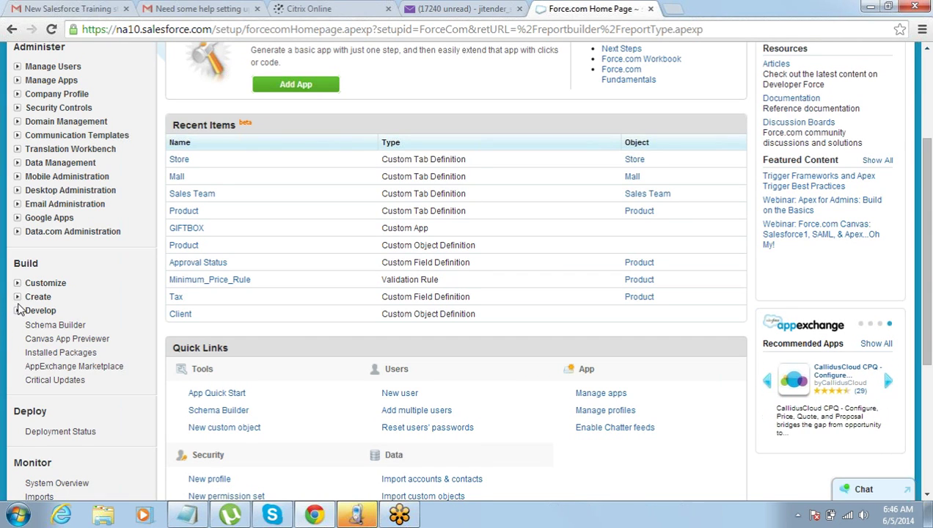
left_click(17, 297)
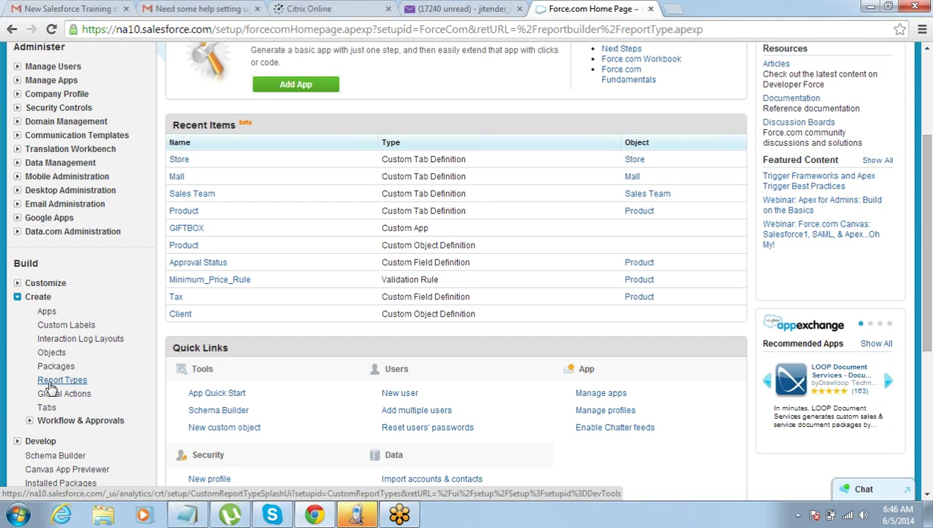
left_click(50, 383)
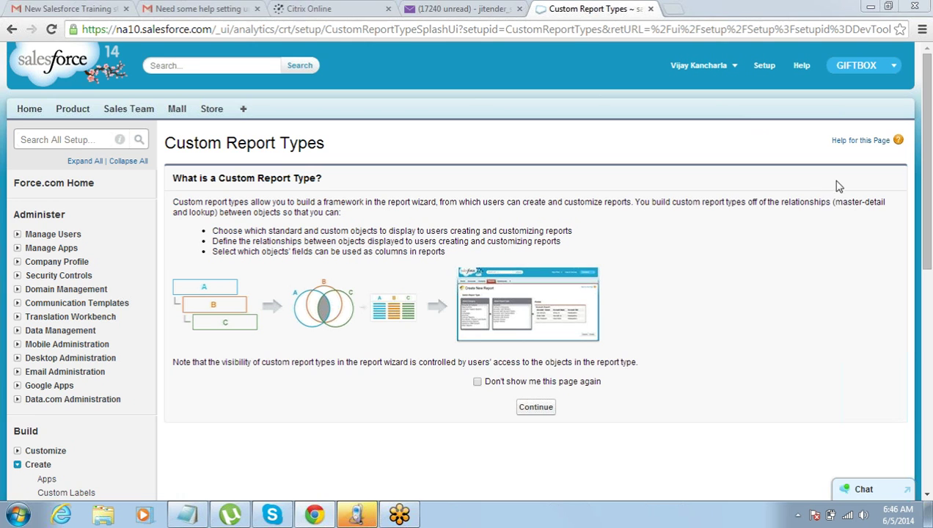
Step: Read the introduction explaining what a custom report type is and continue to the list of all custom report types
left_click_drag(929, 77, 926, 110)
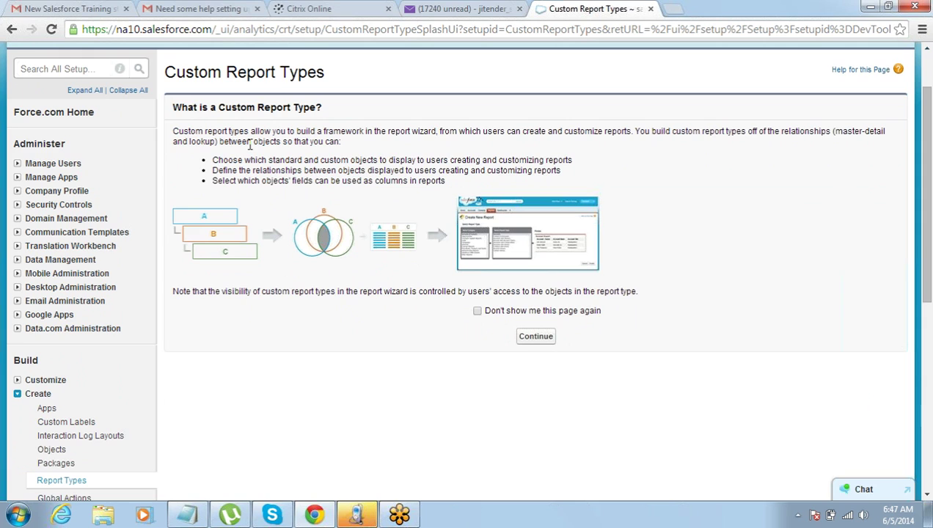
left_click_drag(167, 71, 271, 102)
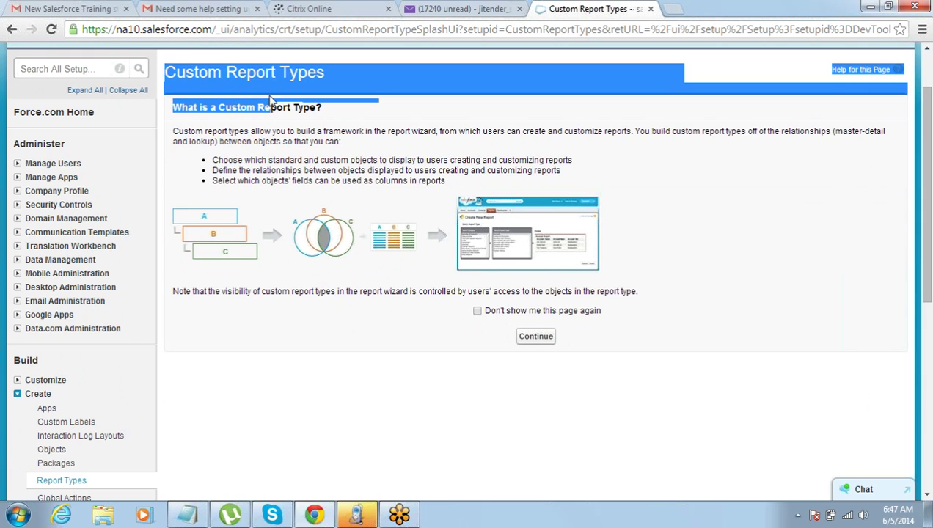
left_click(271, 103)
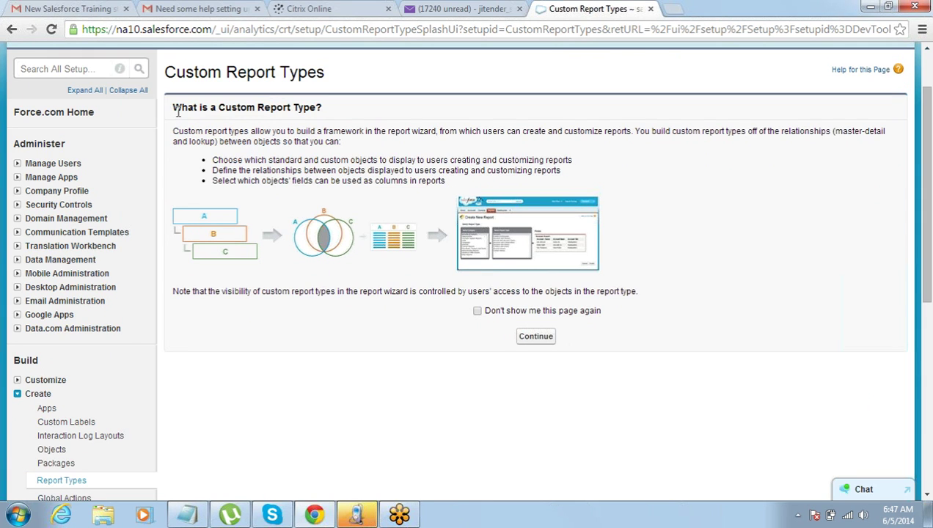
left_click_drag(175, 108, 320, 109)
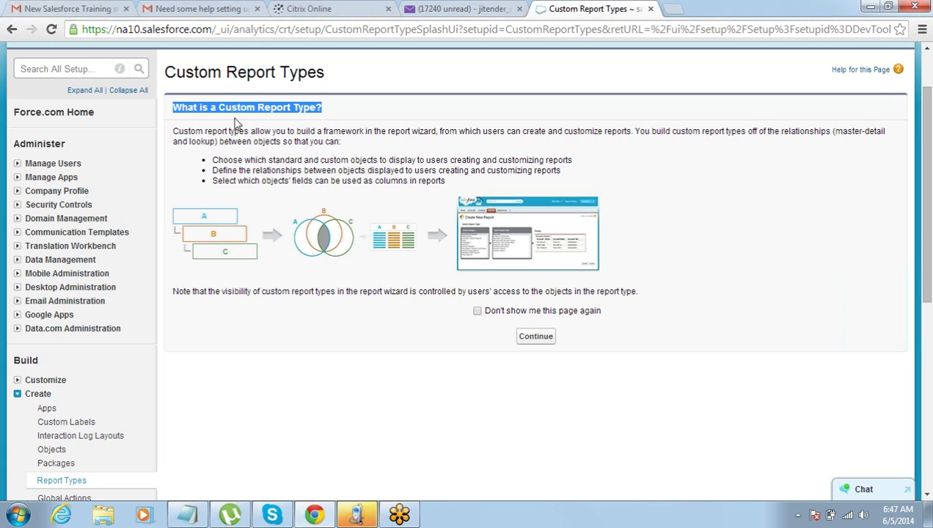
left_click_drag(239, 132, 286, 132)
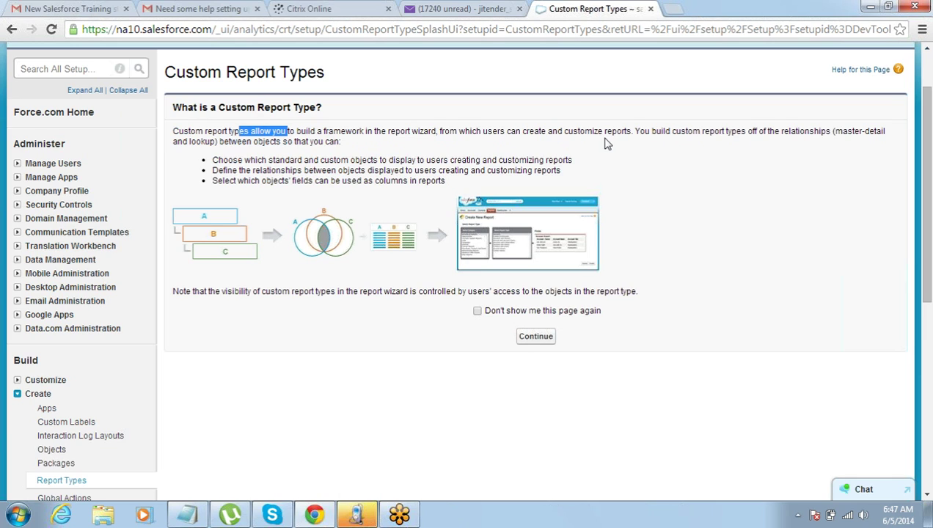
left_click(541, 342)
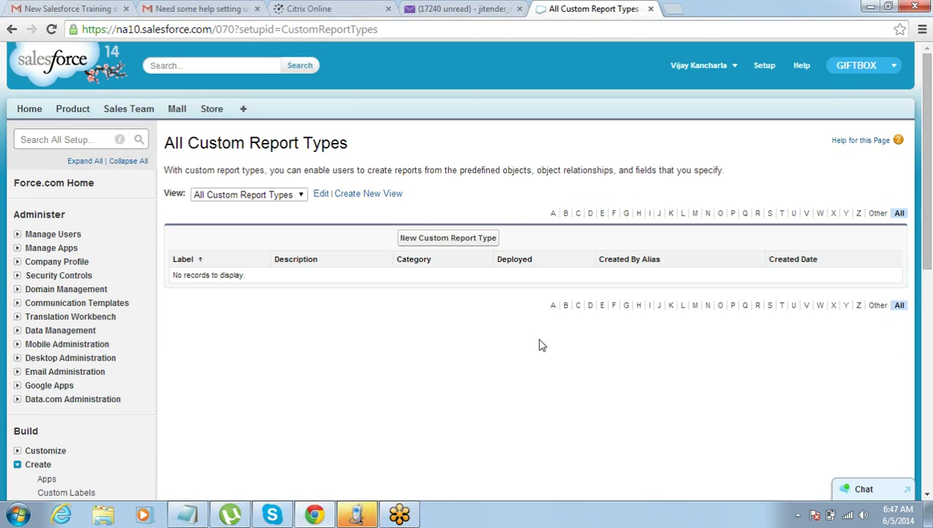
Step: Start a new custom report type with Accounts as its primary object
left_click(459, 242)
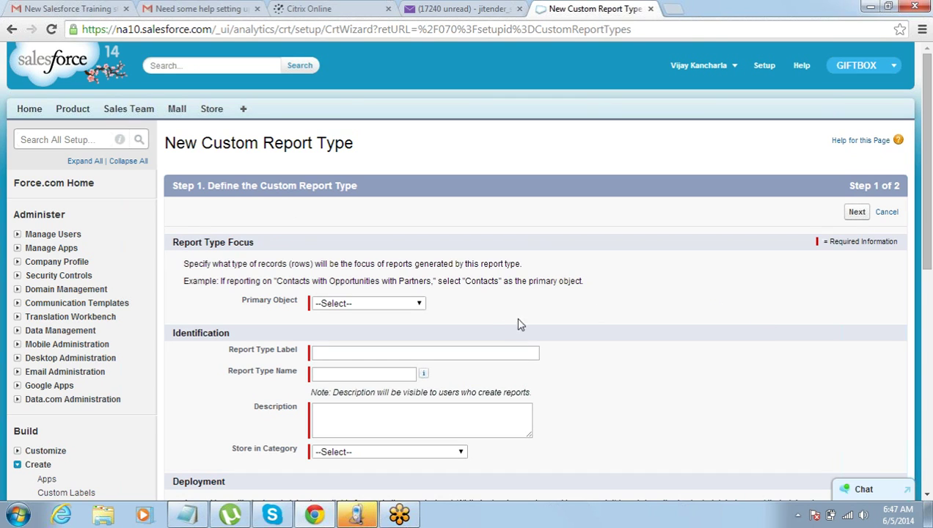
left_click(402, 306)
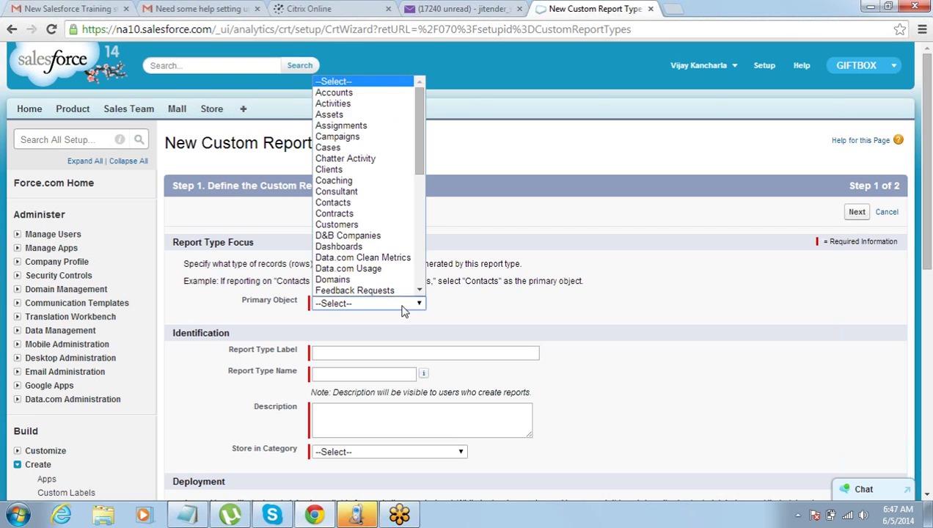
left_click(375, 94)
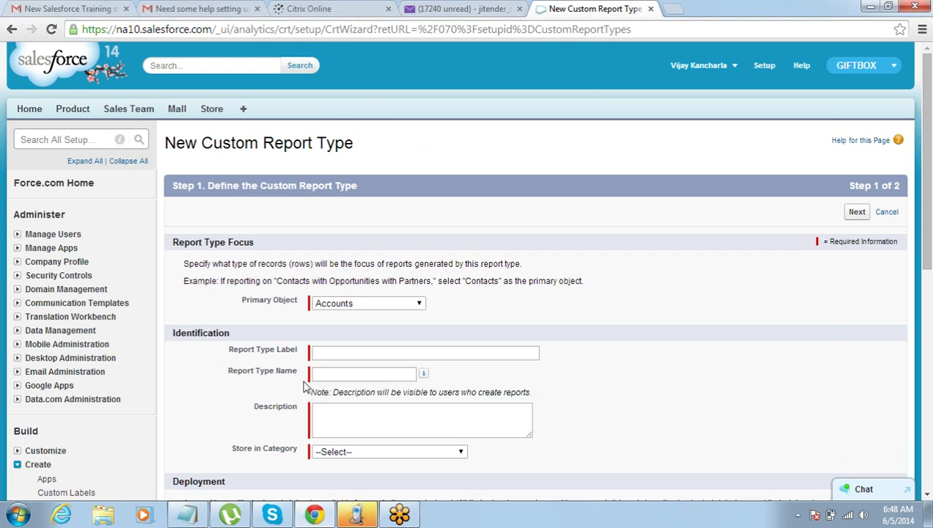
Step: Enter Account_and_Opportunity as the report type label and let the report type name fill in to match
left_click(357, 352)
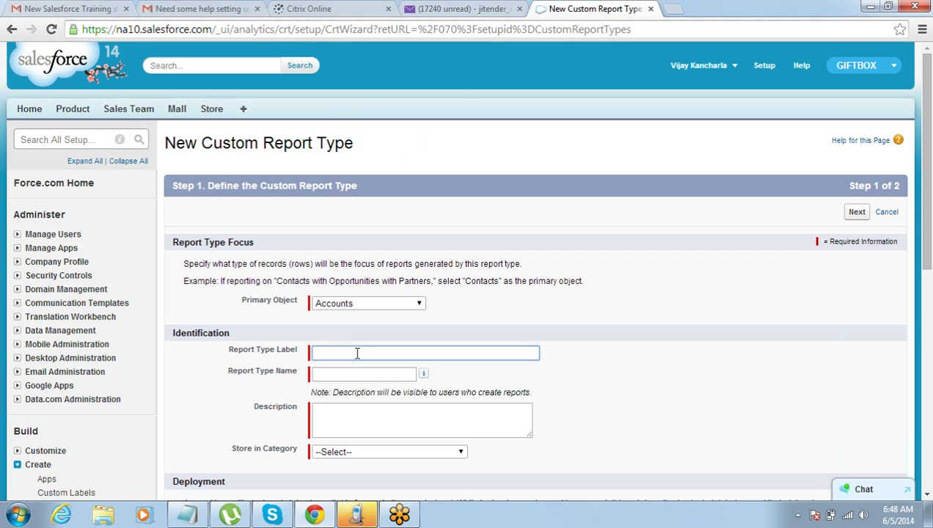
type("Account")
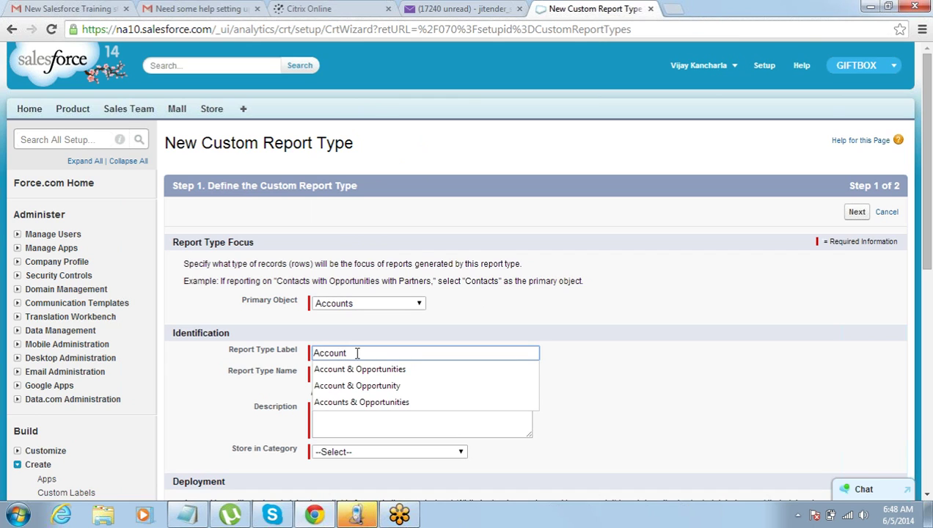
type("_an")
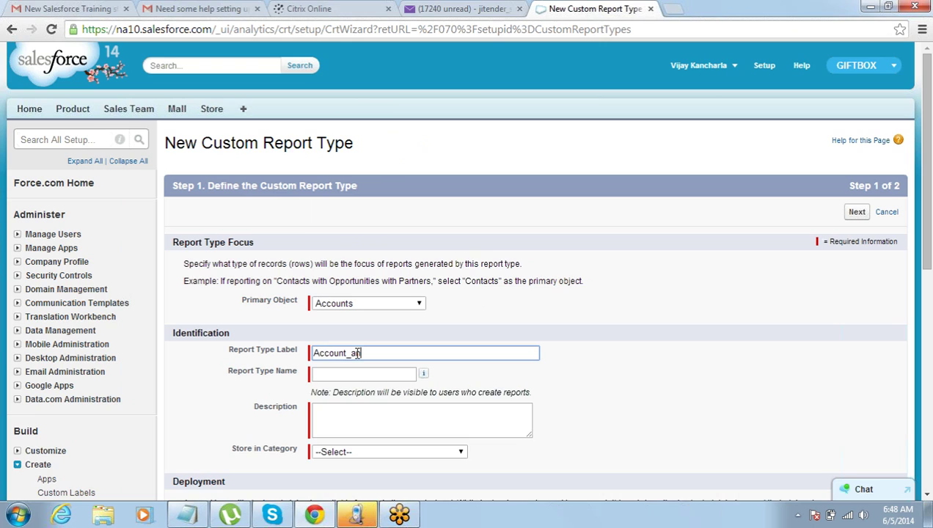
type("d_Opportunity")
key("Tab")
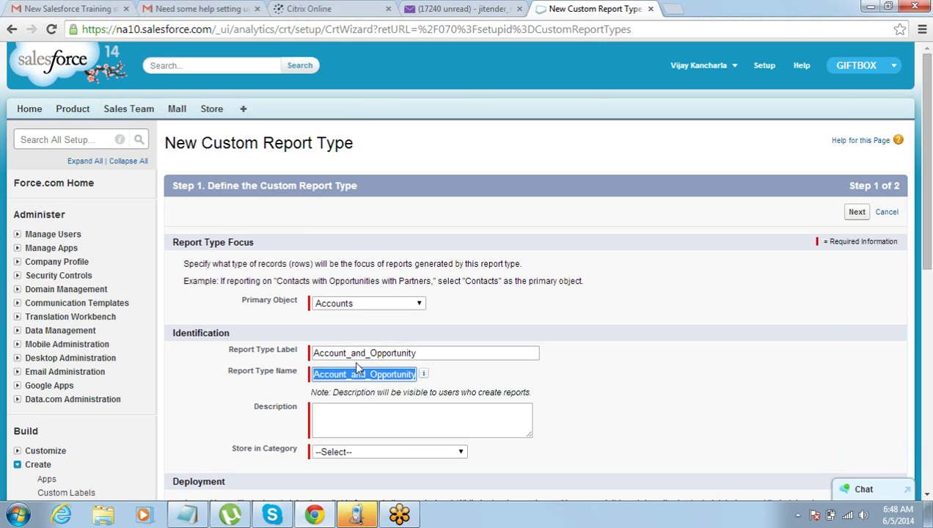
Step: Enter the report type description "This Report Type will be used for creating Reports"
left_click(351, 410)
type("This")
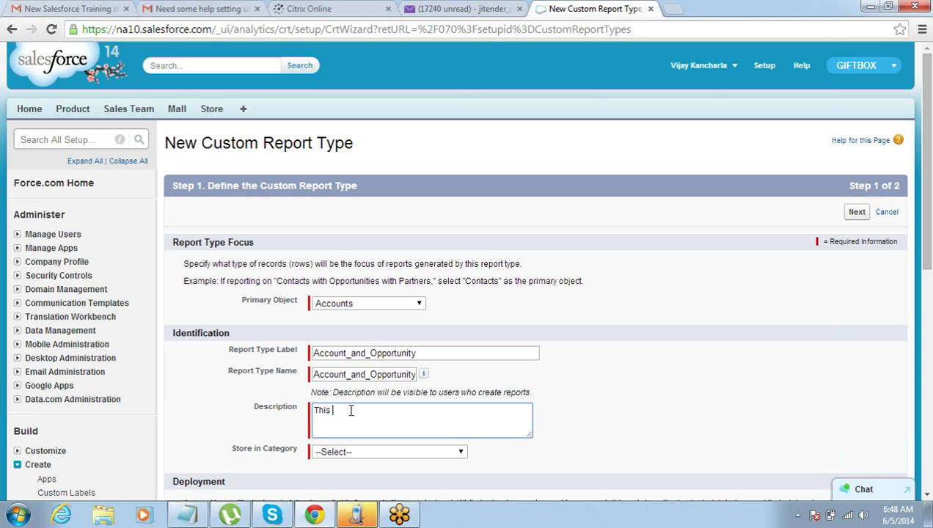
left_click_drag(253, 407, 304, 407)
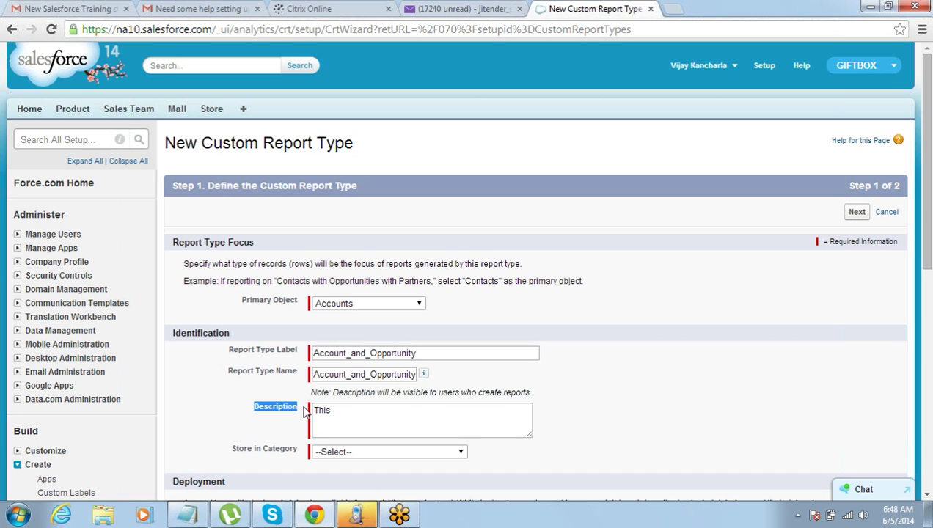
left_click(365, 412)
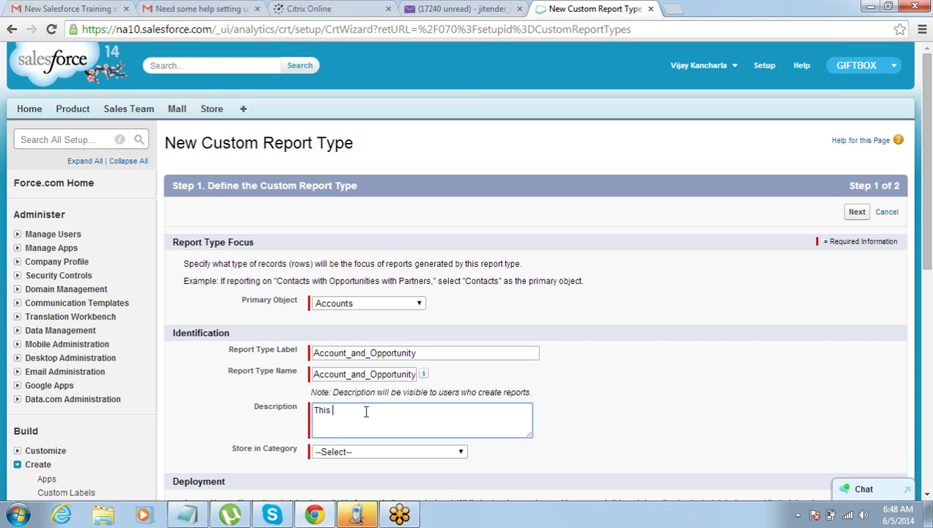
type("Report Type will be used for creating ")
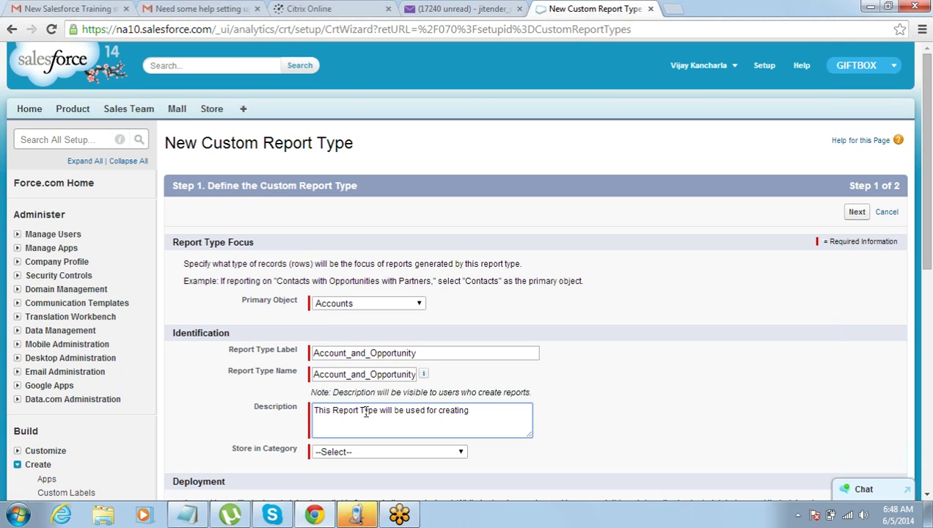
type("Reports")
key("Tab")
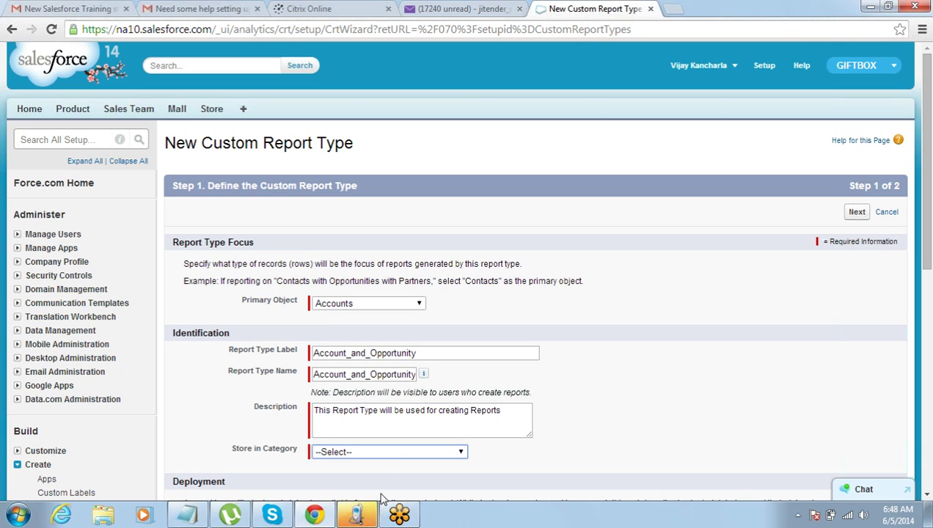
Step: Store the report type in the Opportunities category
left_click(391, 451)
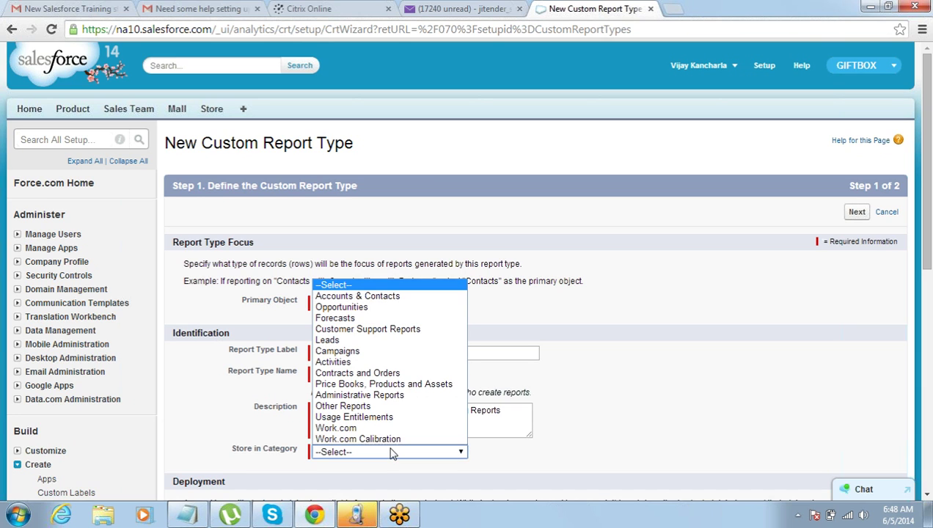
left_click(926, 496)
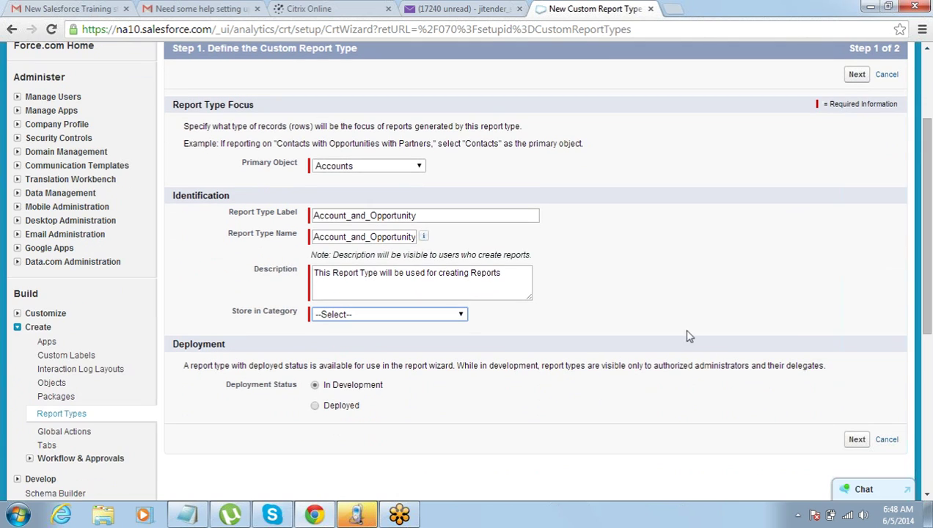
left_click(401, 316)
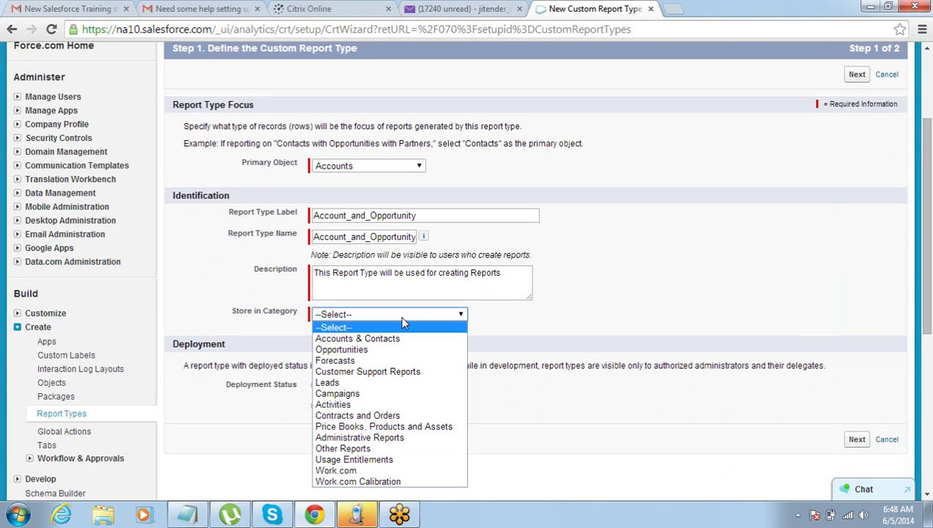
left_click(380, 349)
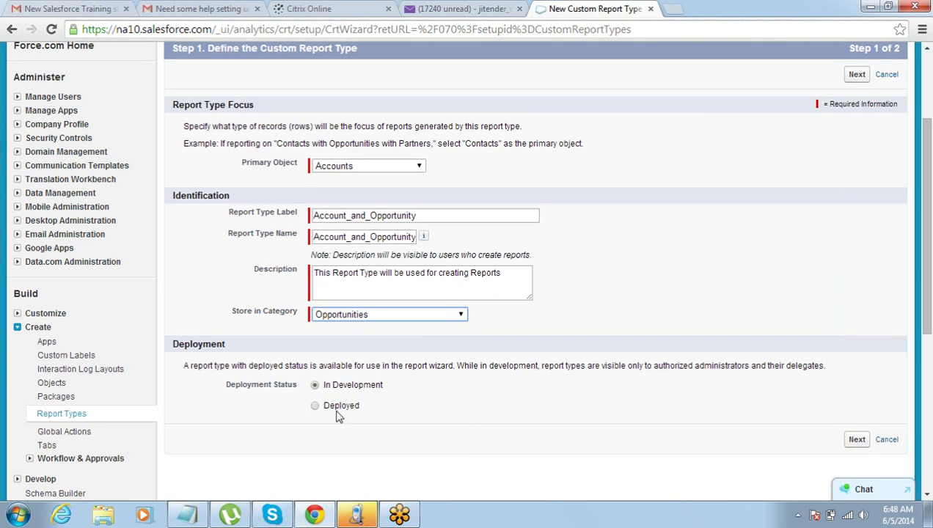
Step: Set the deployment status to Deployed and continue to defining the report records set
left_click_drag(217, 392, 307, 391)
left_click(307, 391)
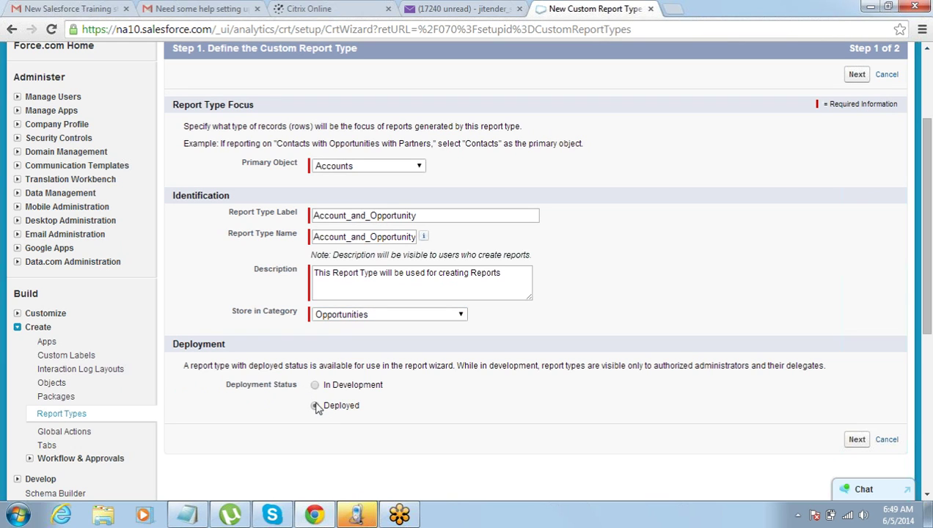
left_click(316, 406)
left_click(855, 442)
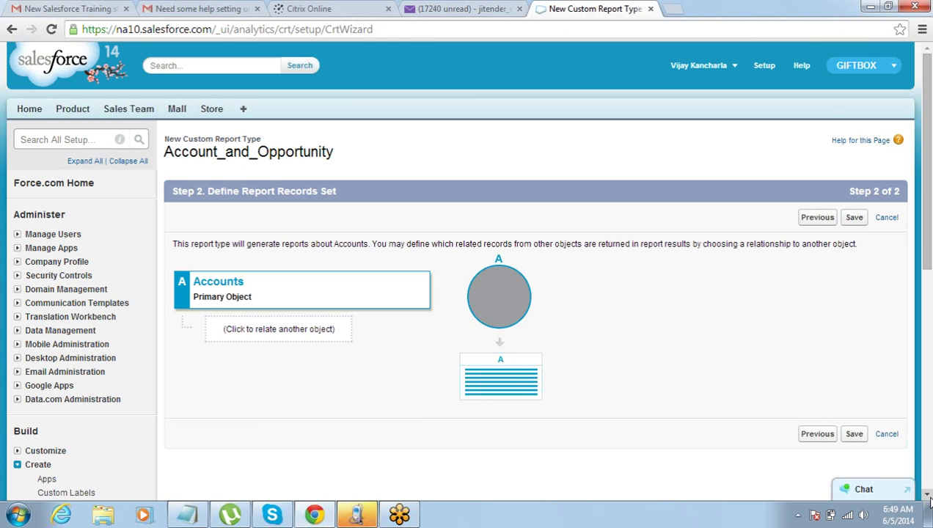
Step: Relate Opportunities as object B to the primary Accounts object
left_click(279, 336)
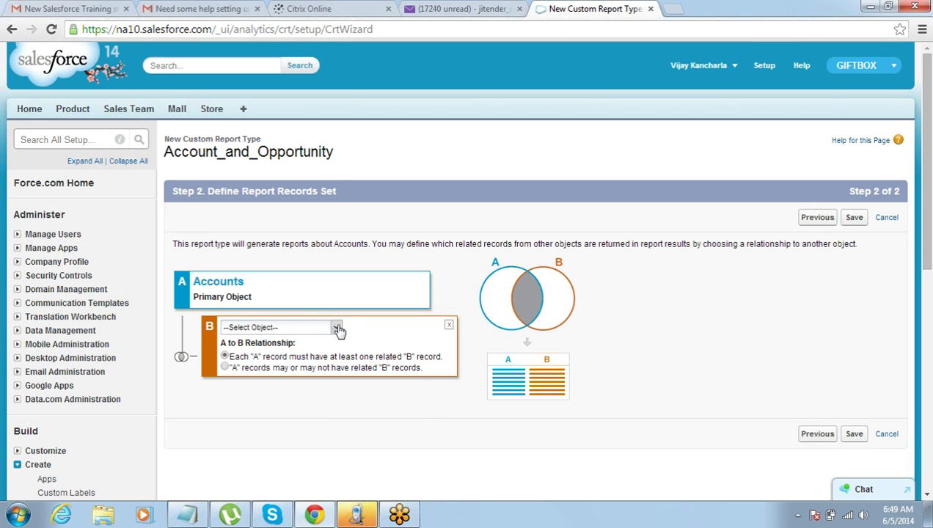
left_click(337, 329)
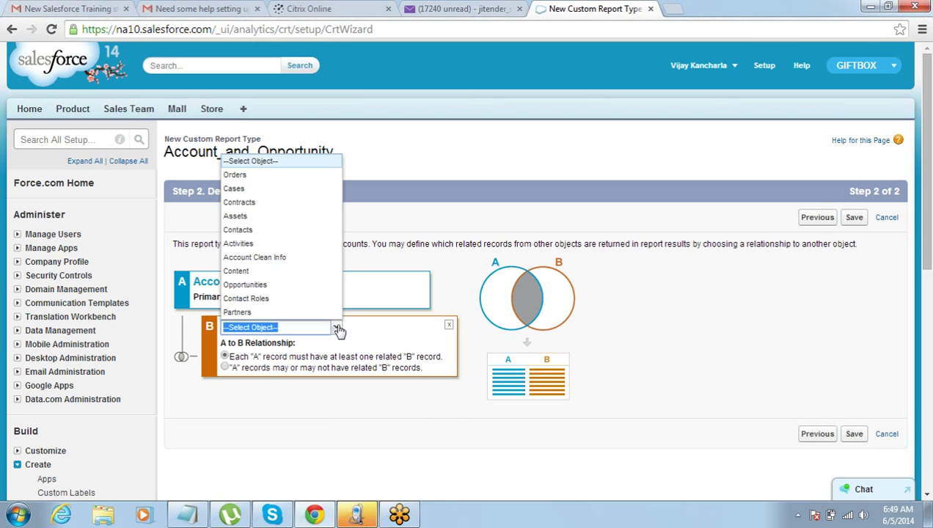
left_click(298, 285)
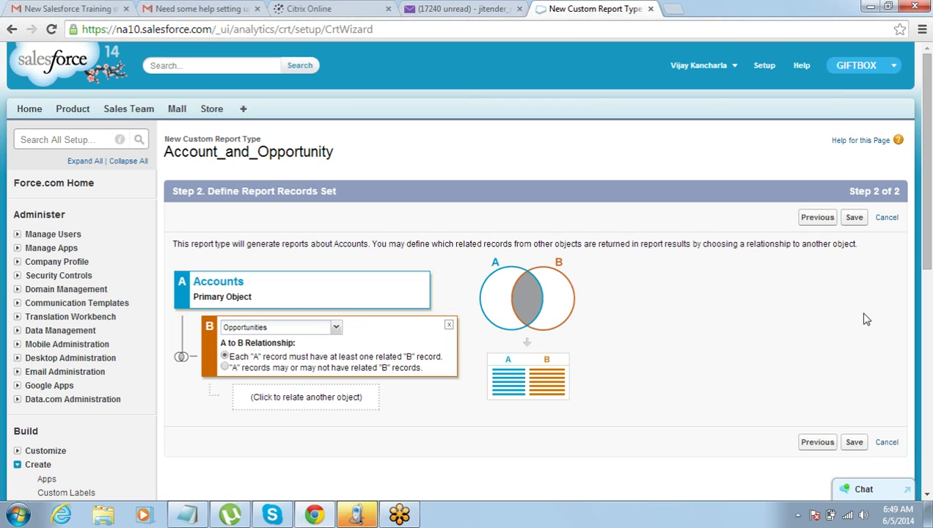
Step: Compare both A to B relationship options in the Venn diagram, finishing on each "A" record must have at least one related "B" record
left_click(926, 496)
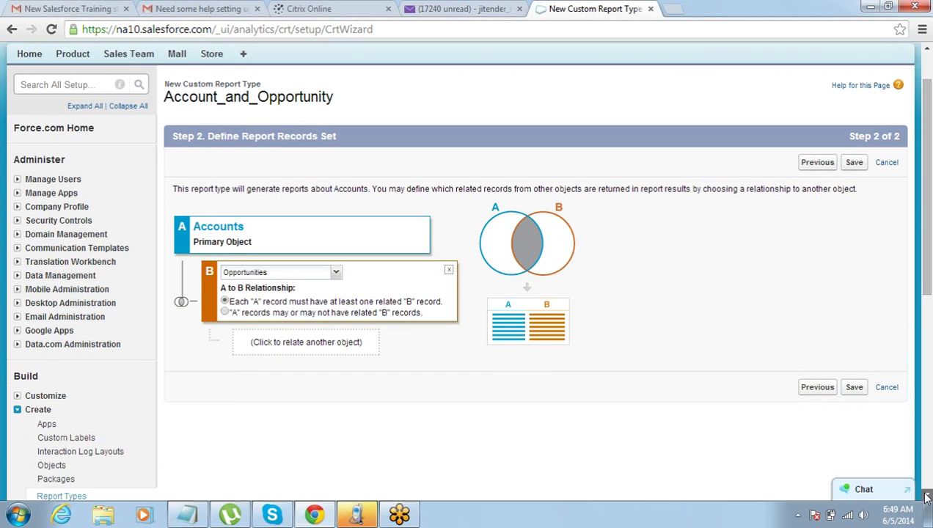
left_click(926, 497)
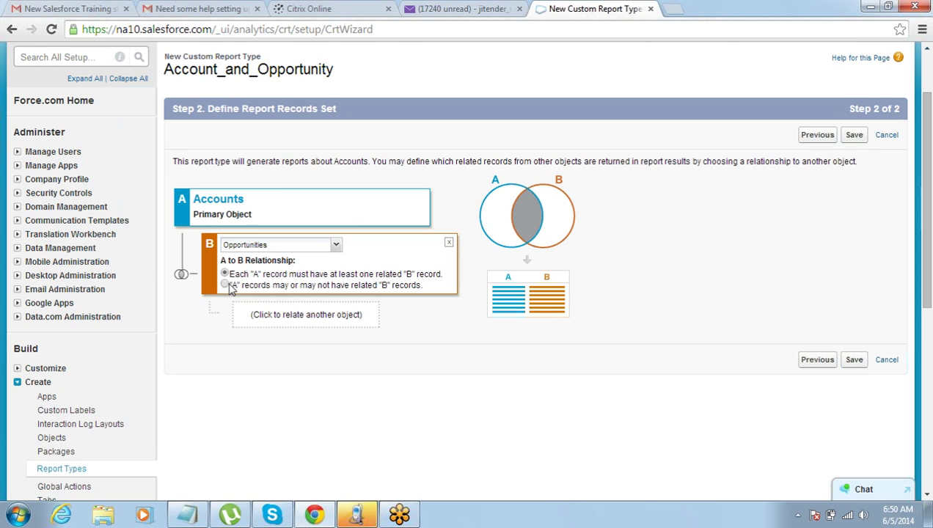
double_click(200, 203)
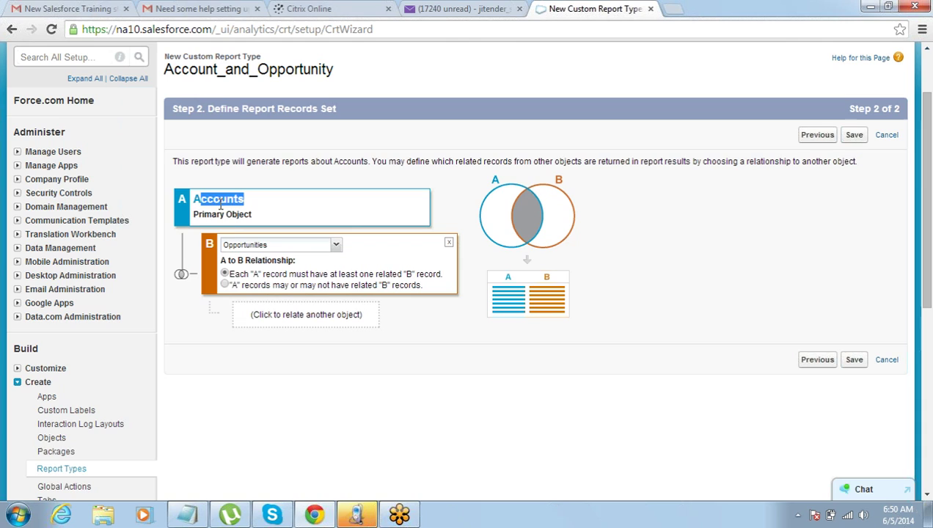
left_click(225, 285)
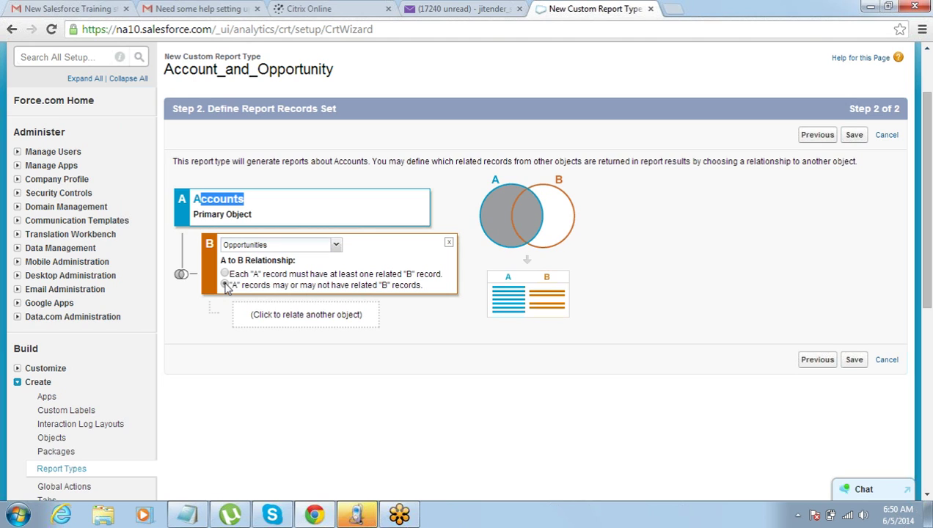
left_click(224, 274)
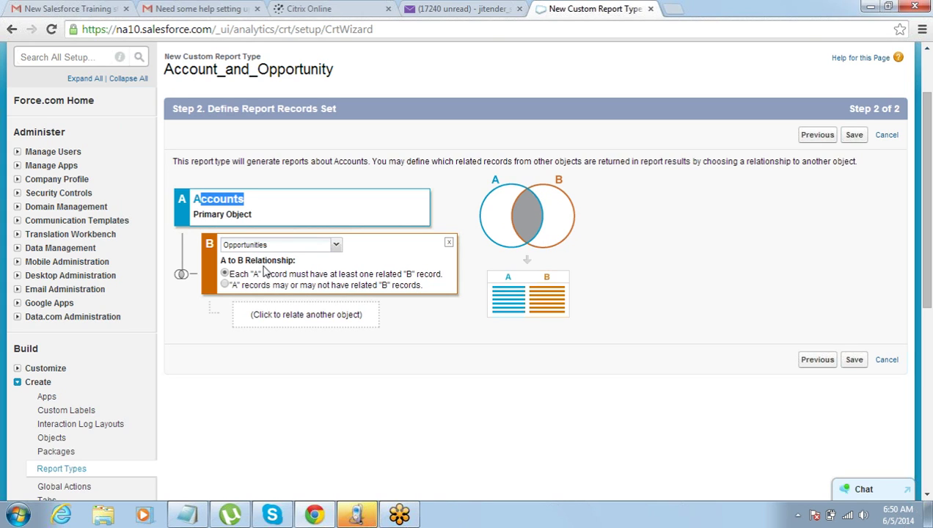
left_click(224, 285)
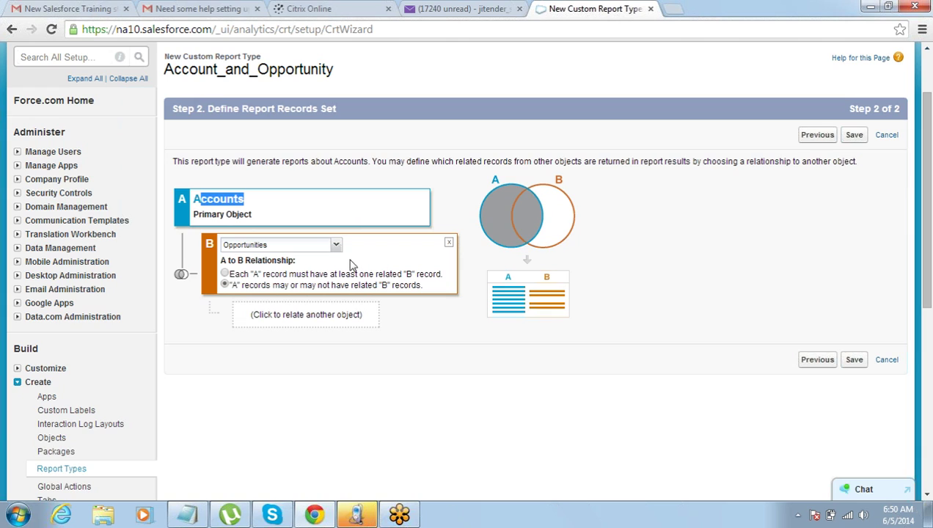
left_click(225, 273)
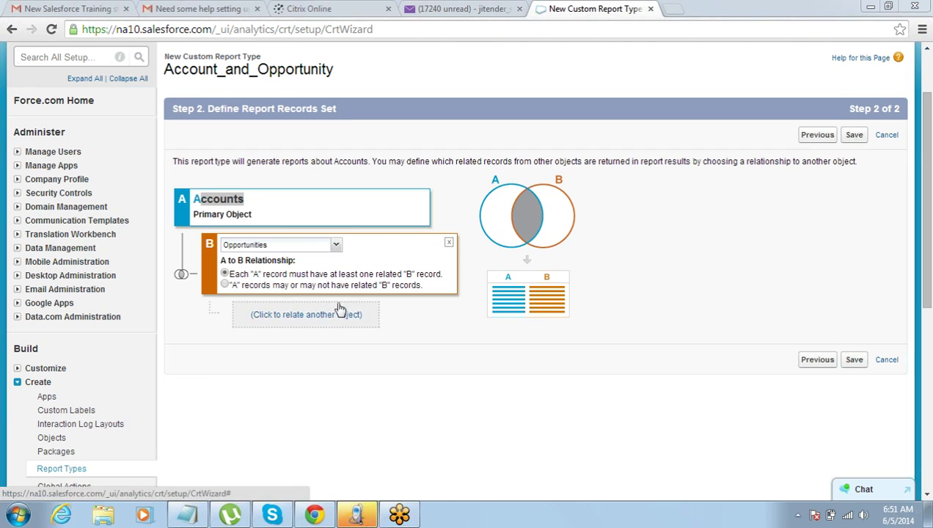
left_click(227, 284)
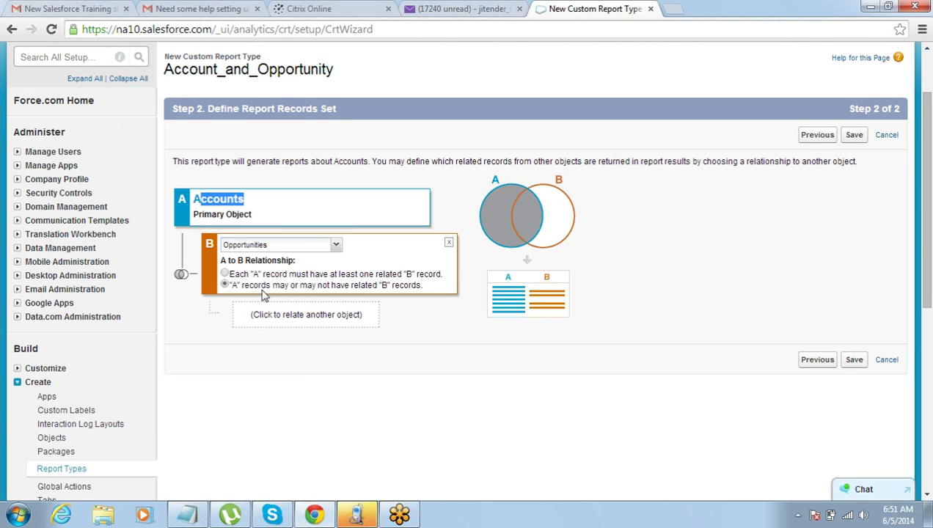
left_click(224, 275)
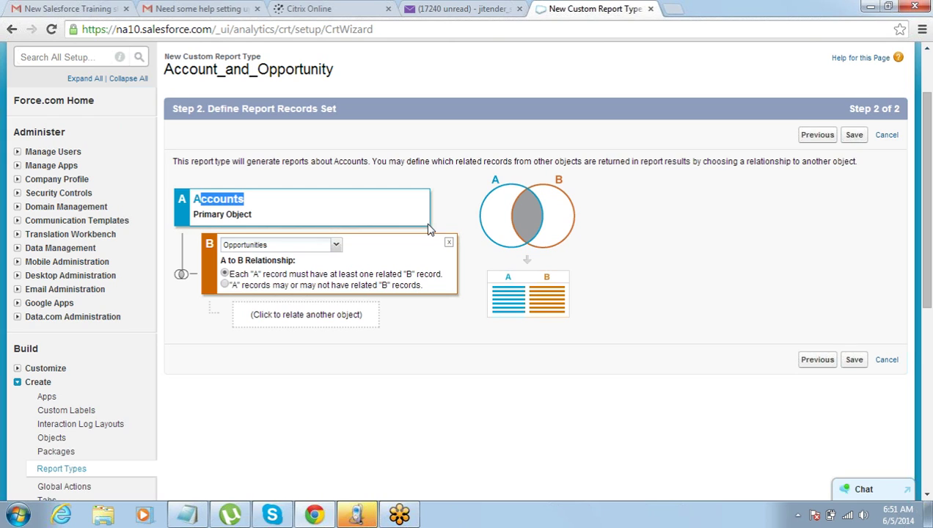